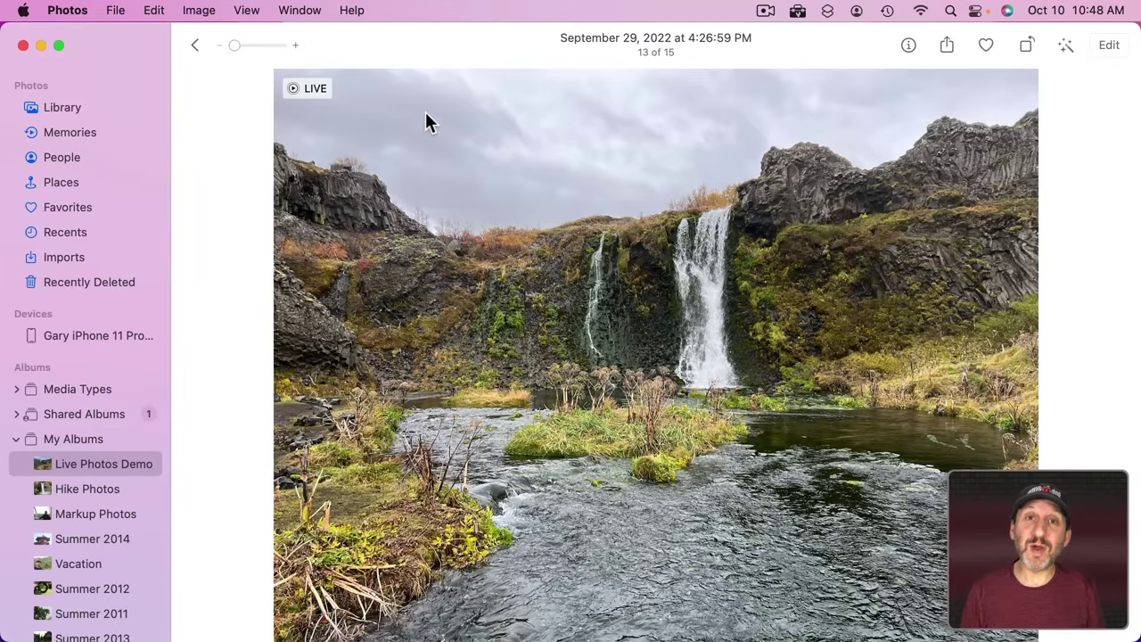
Step: Preview the waterfall Live Photo's motion, then open it in the editor
mouse_move(312, 88)
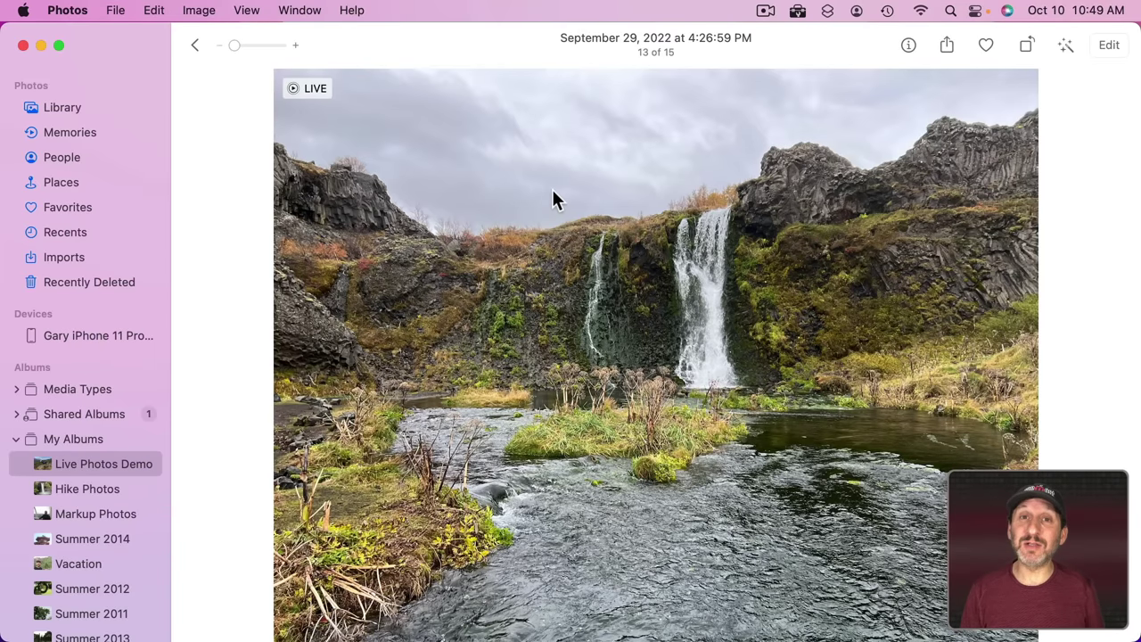
left_click(1109, 47)
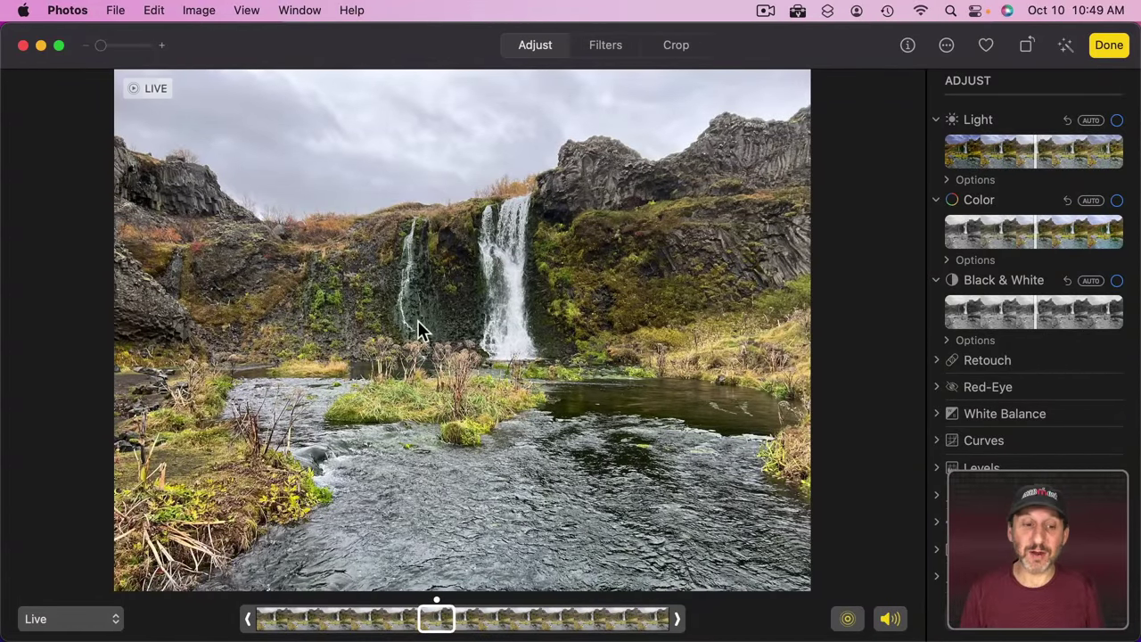
Step: Apply the Loop effect to the waterfall Live Photo
left_click(70, 619)
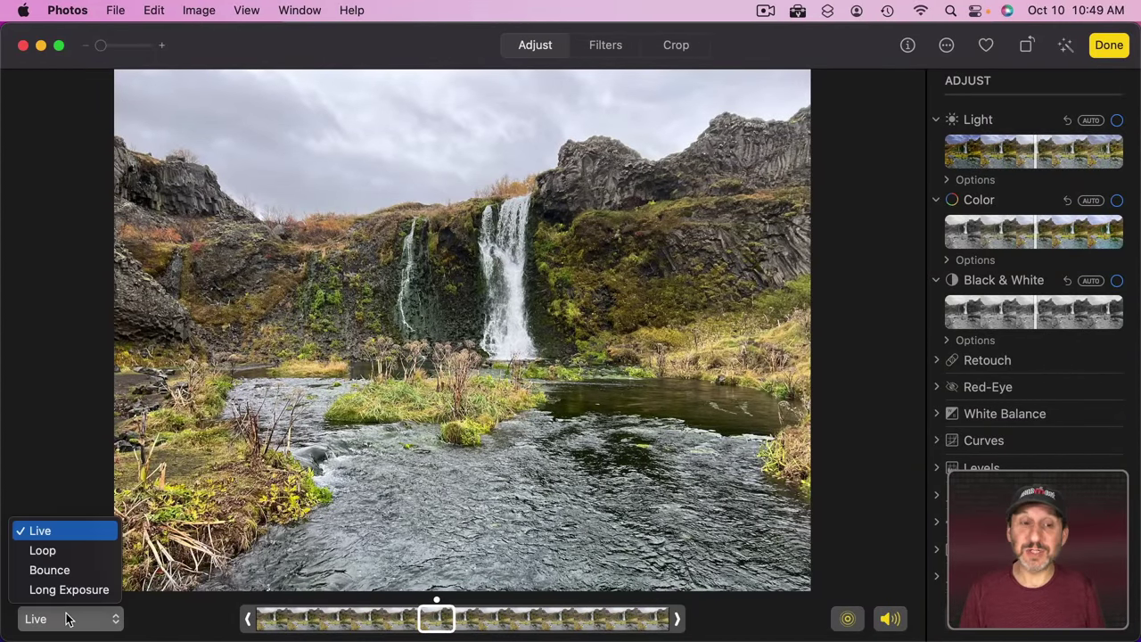
left_click(67, 548)
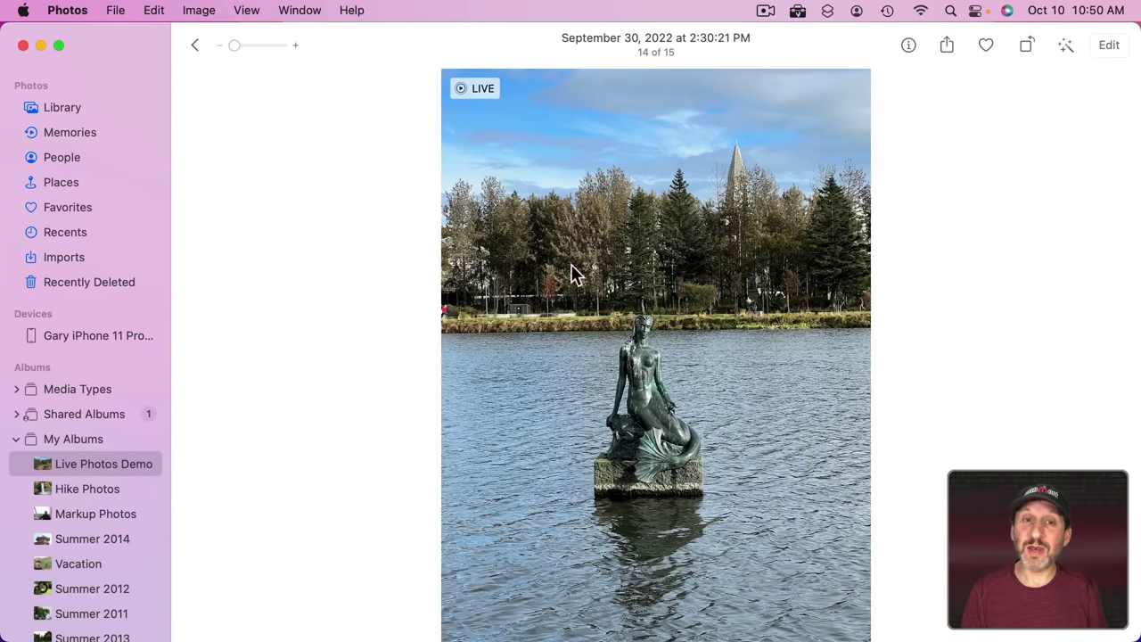
Step: Set the mermaid statue Live Photo to Loop, then open the cascading river photo for editing
mouse_move(477, 93)
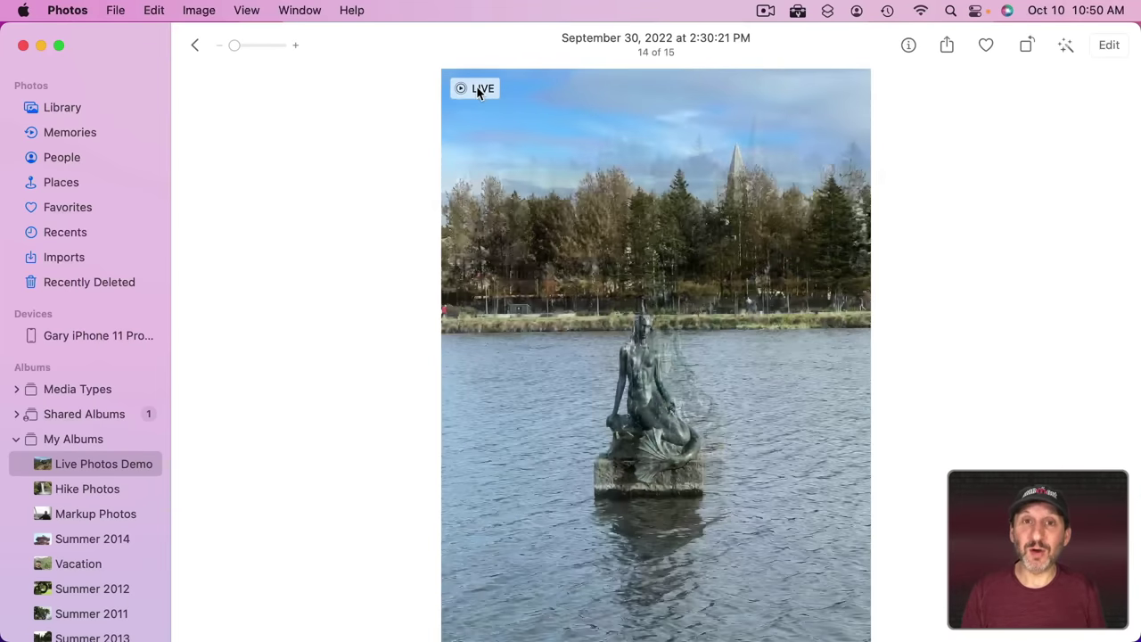
left_click(1107, 46)
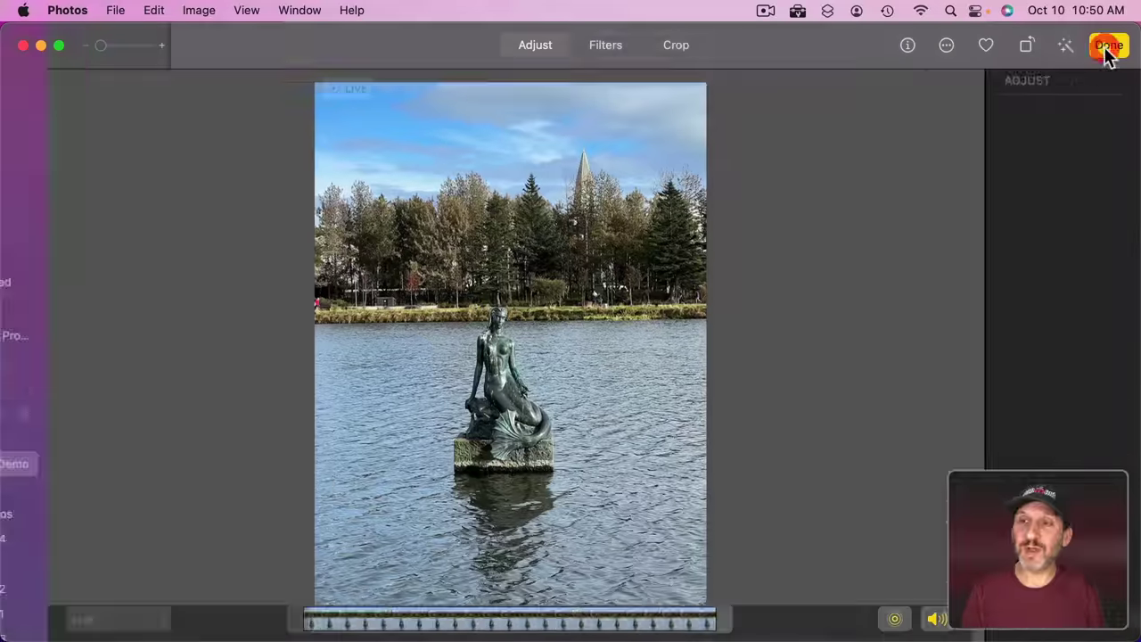
left_click(66, 622)
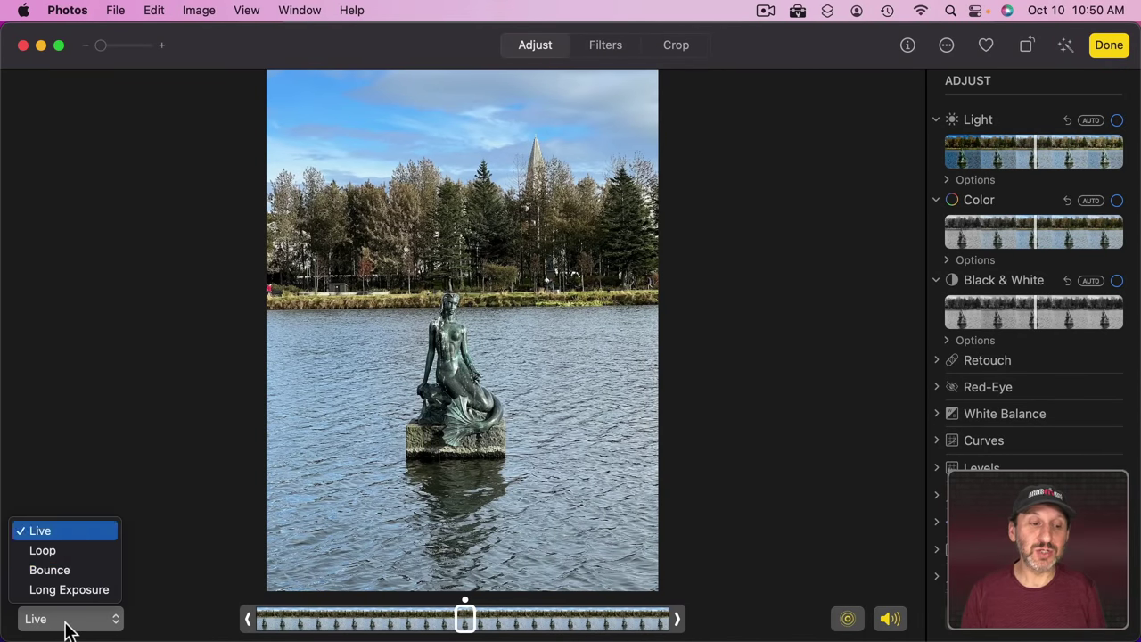
left_click(62, 548)
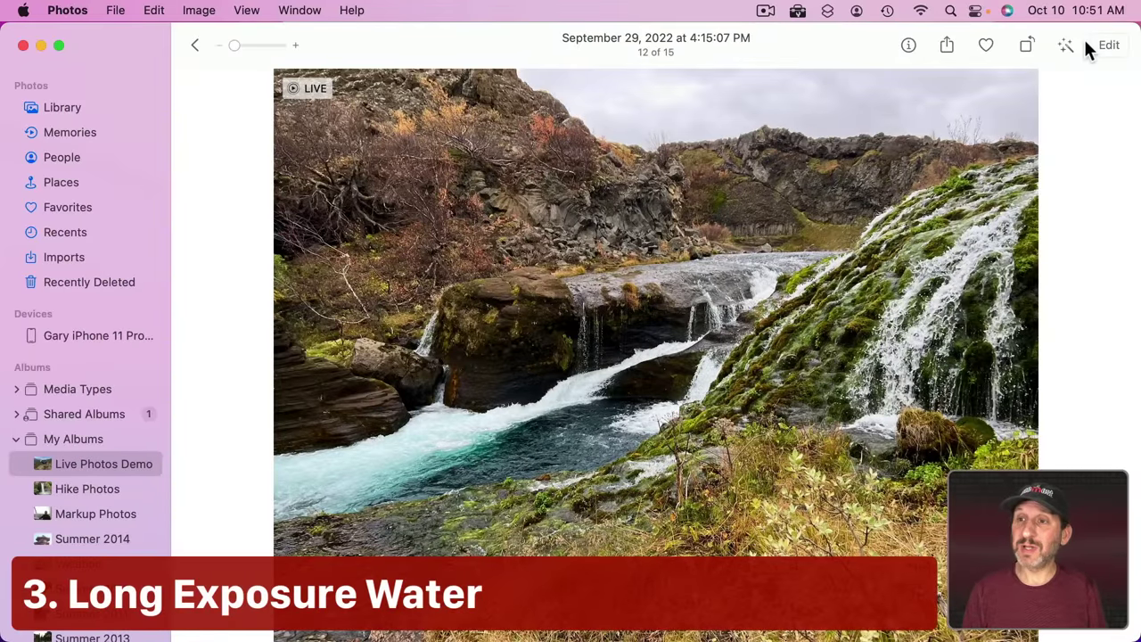
left_click(1106, 46)
Step: Apply the Long Exposure effect to the mossy cascading river Live Photo
left_click(70, 618)
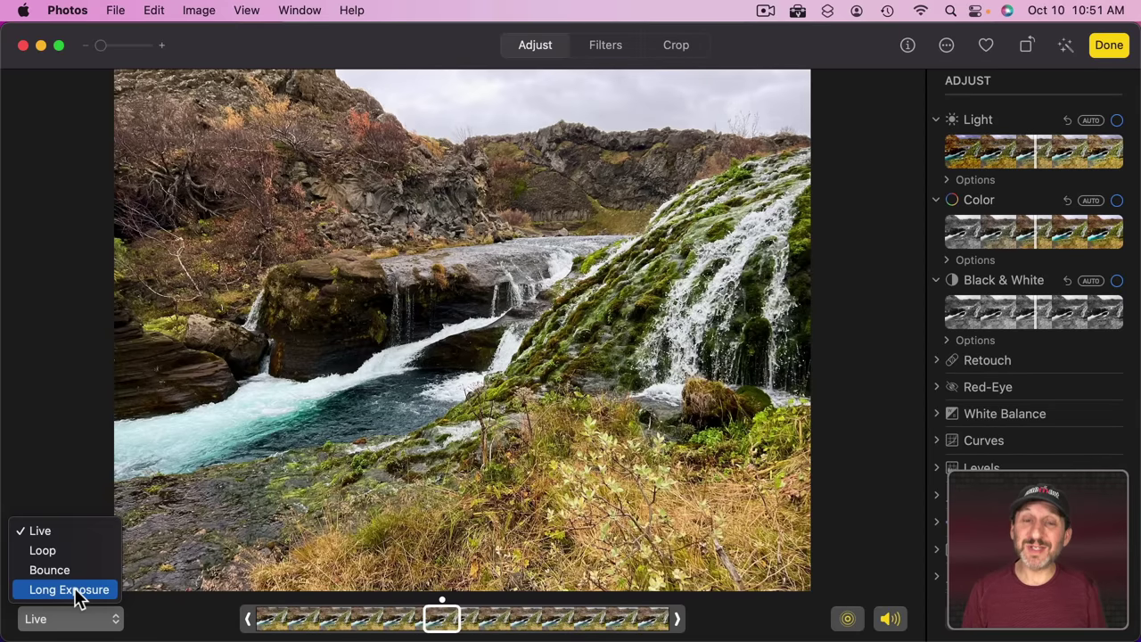
left_click(76, 590)
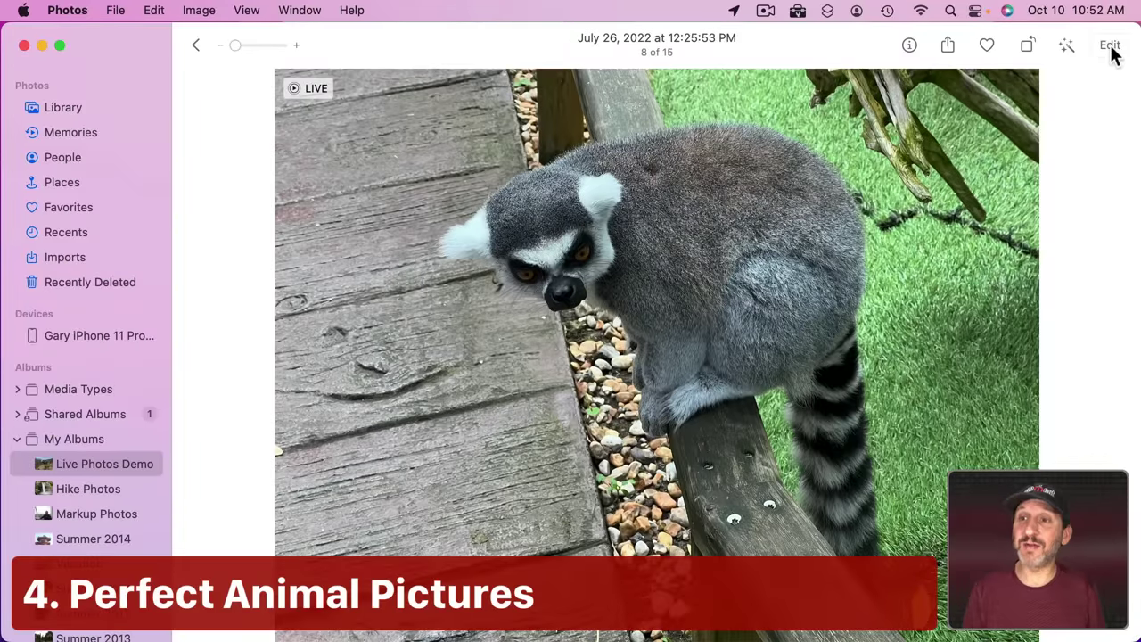
Step: Choose a better lemur frame on the Live strip and make it the key photo
left_click(1110, 46)
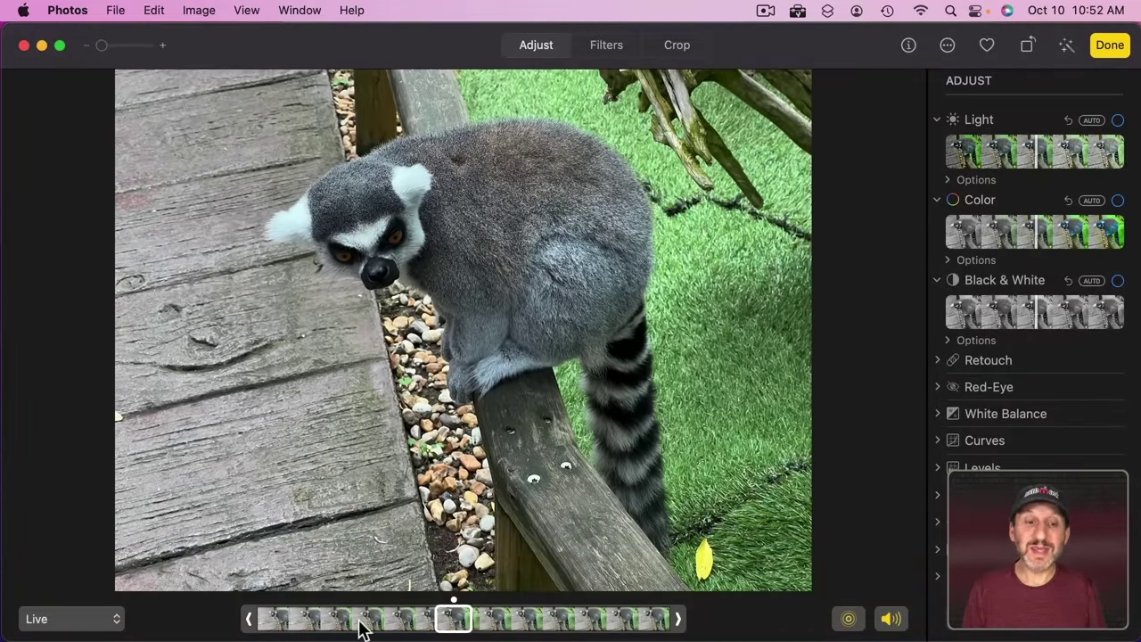
mouse_move(450, 618)
left_mouse_down()
mouse_move(247, 627)
mouse_move(691, 615)
mouse_move(300, 619)
mouse_move(555, 622)
mouse_move(346, 624)
mouse_move(454, 617)
left_mouse_up()
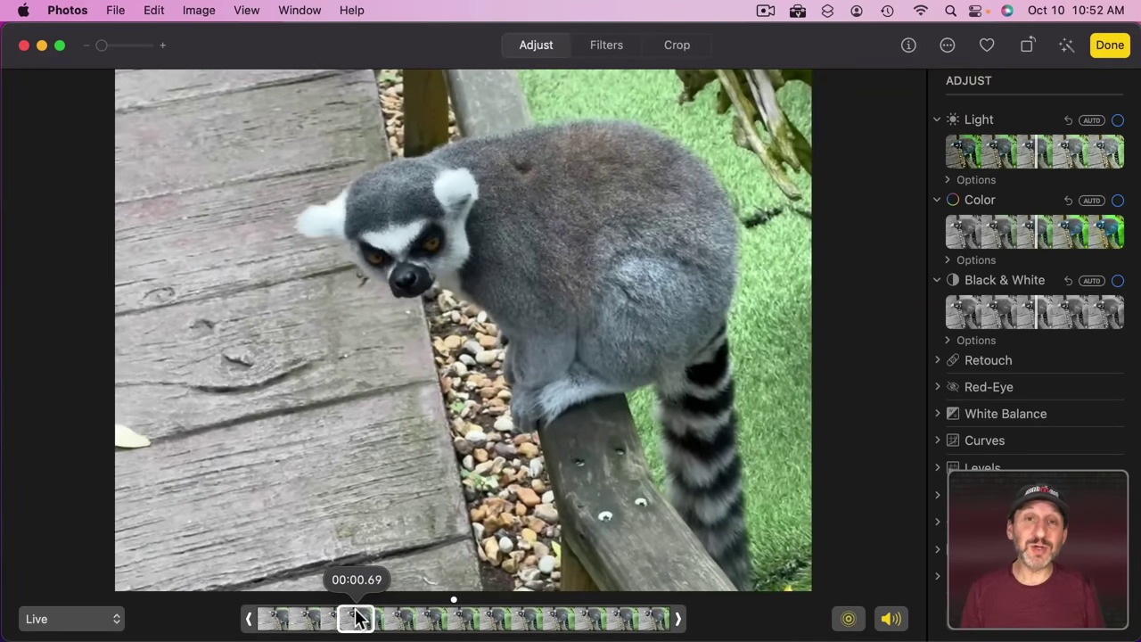
mouse_move(357, 617)
left_mouse_down()
mouse_move(293, 624)
mouse_move(599, 624)
mouse_move(448, 617)
left_mouse_up()
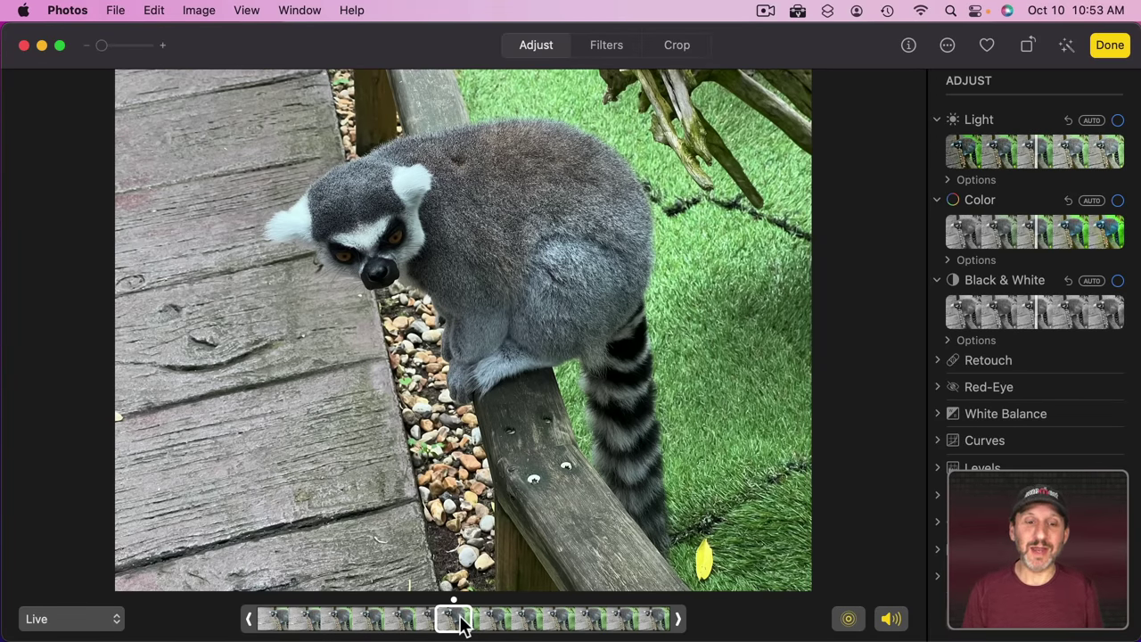
left_click_drag(461, 626, 585, 606)
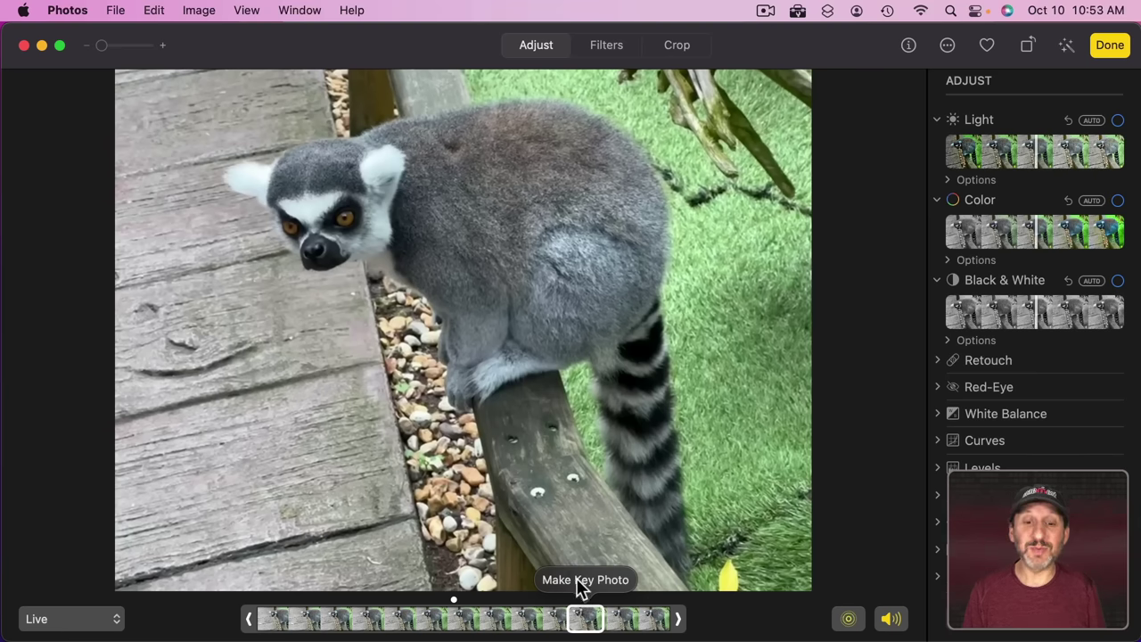
left_click(576, 579)
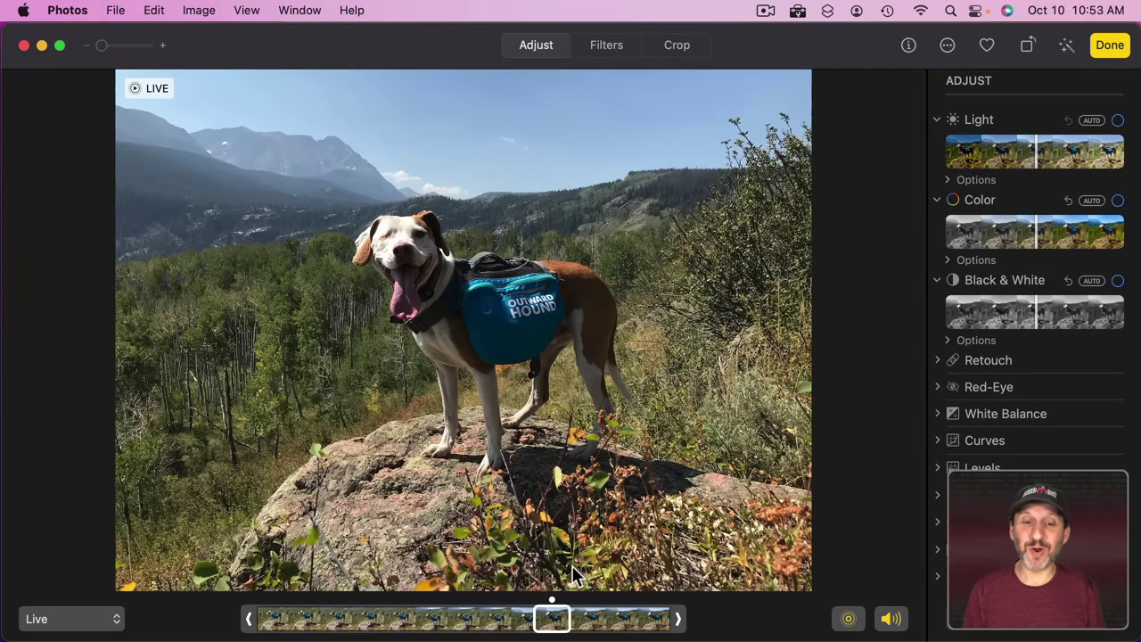
Step: Scrub through the dog Live Photo's frames to preview different moments
left_click_drag(549, 623, 383, 621)
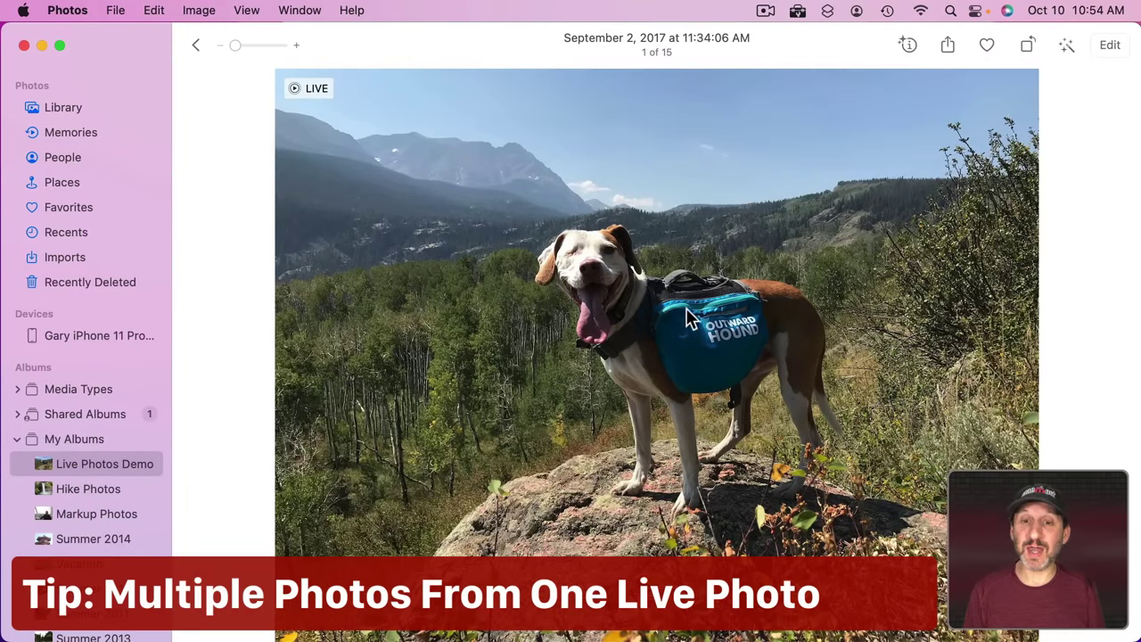
Step: Duplicate the dog-on-a-mountain Live Photo from the Image menu
left_click(199, 10)
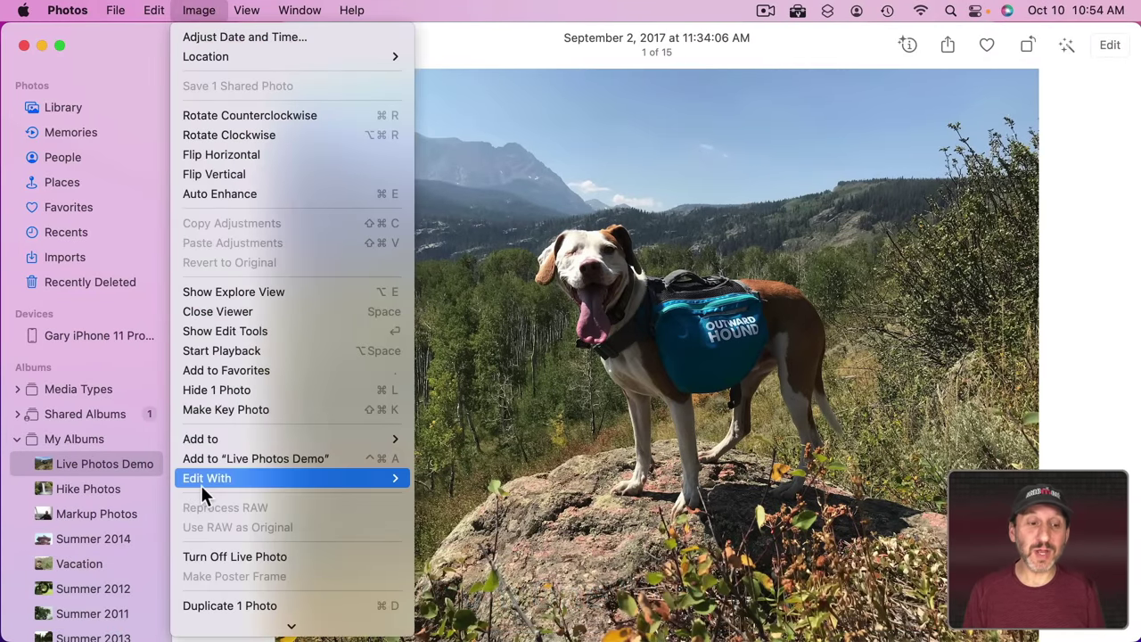
left_click(245, 606)
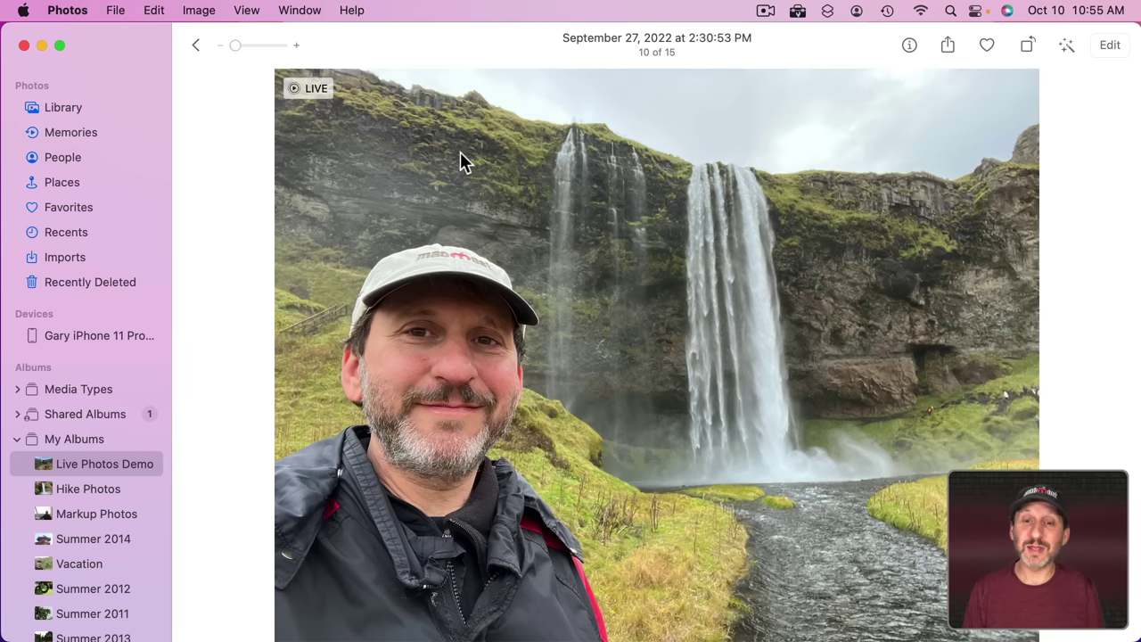
Step: Look through the waterfall selfie's frames in the editor, then open the fire pit photo for editing
mouse_move(312, 95)
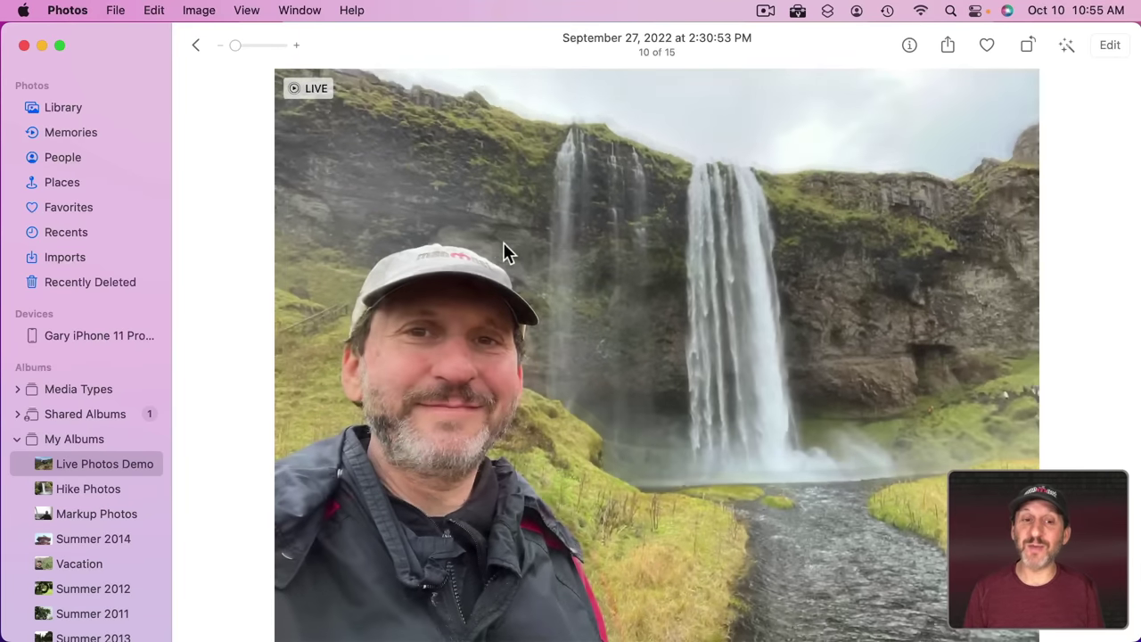
left_click(1110, 44)
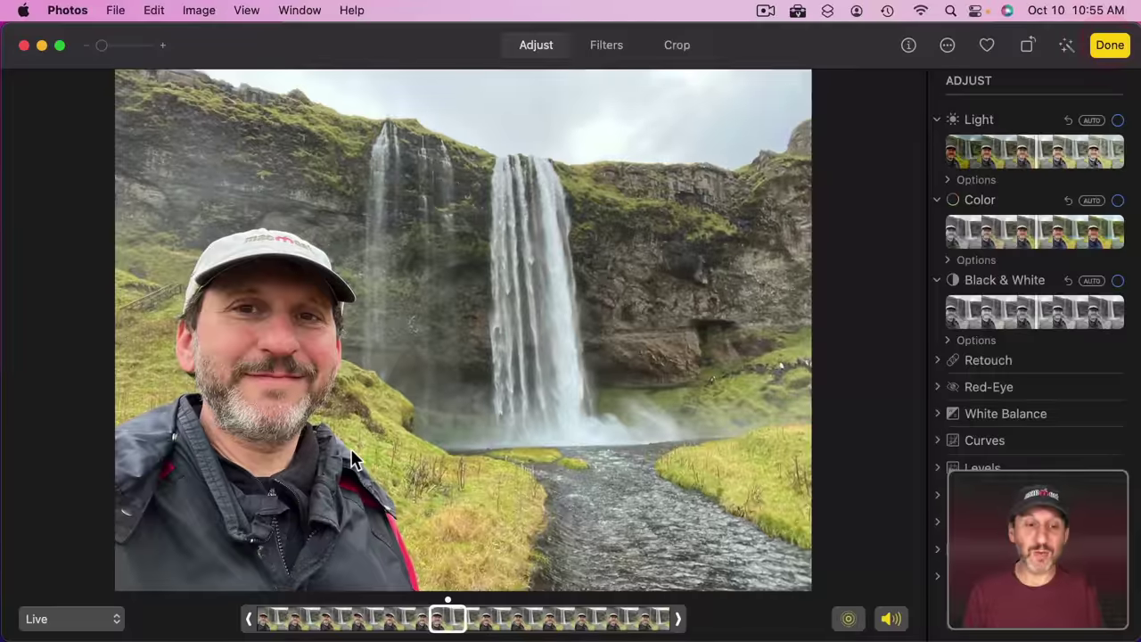
left_click_drag(446, 629, 341, 635)
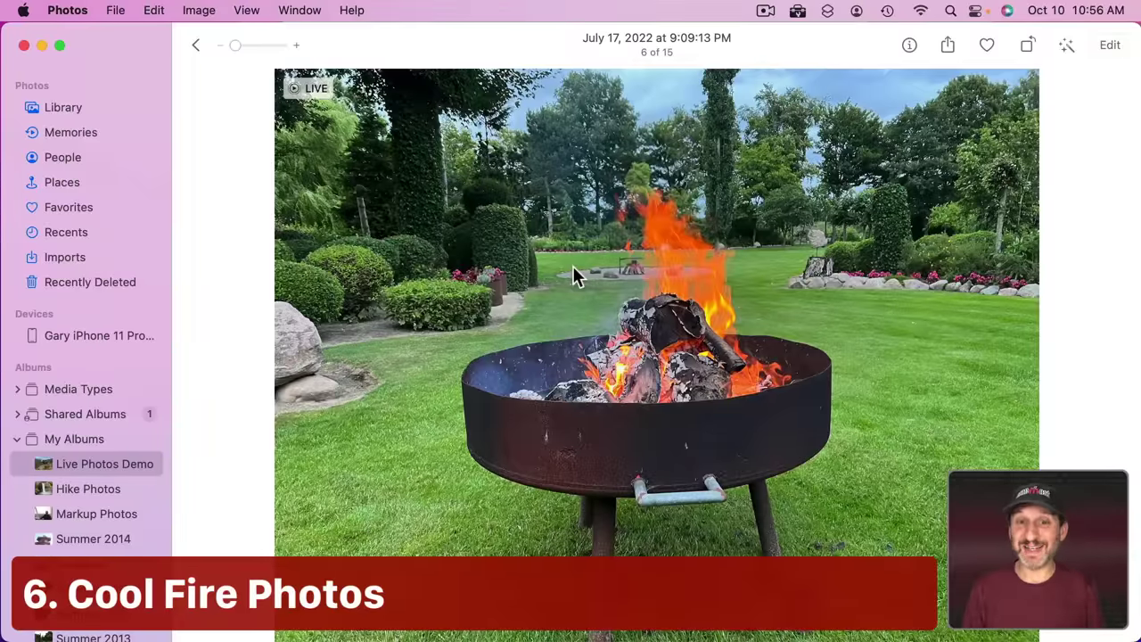
left_click(1114, 44)
Step: Scrub the flag Live Photo to a frame near 00:00.87 with the flag spread out
left_click_drag(419, 618, 550, 626)
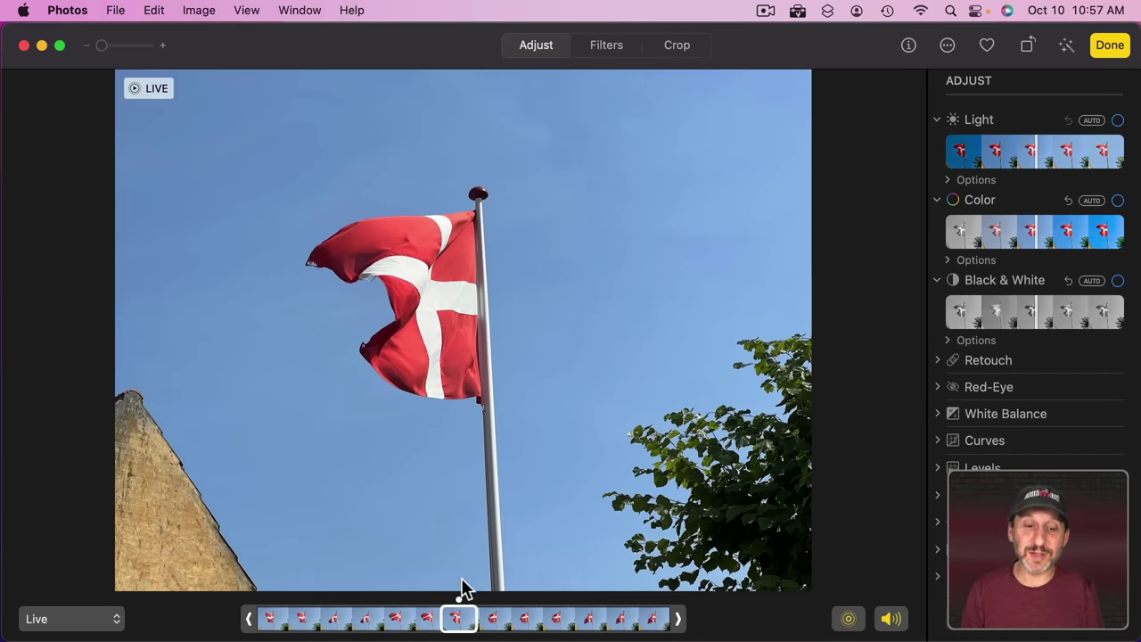
left_click_drag(458, 624, 548, 631)
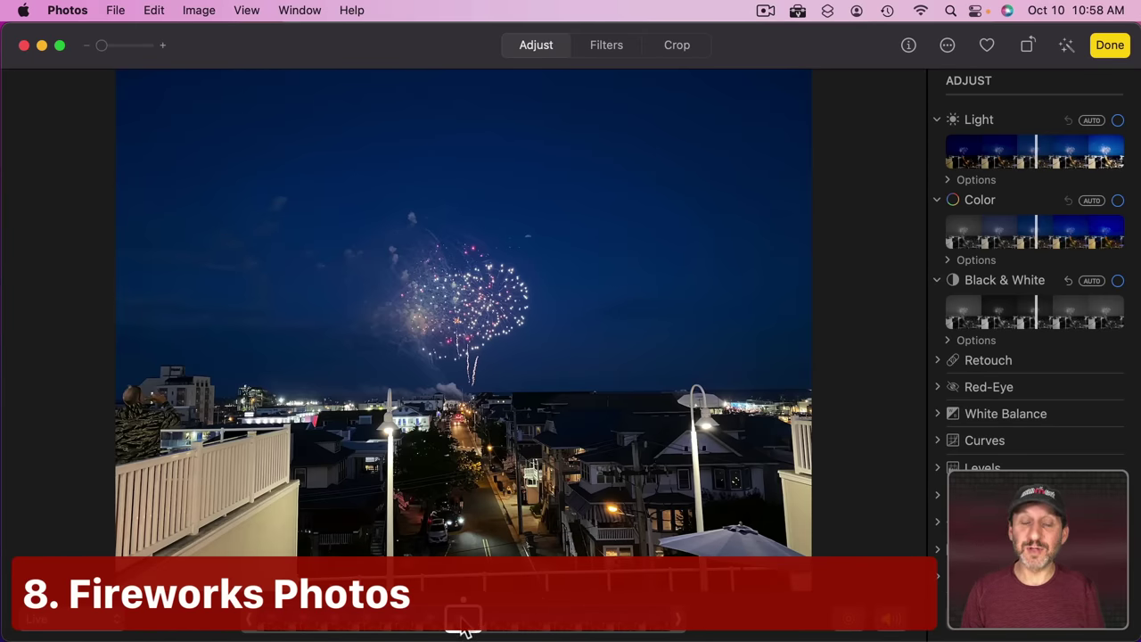
Step: Pick an earlier fireworks frame and apply the Loop effect
left_click_drag(463, 629, 416, 639)
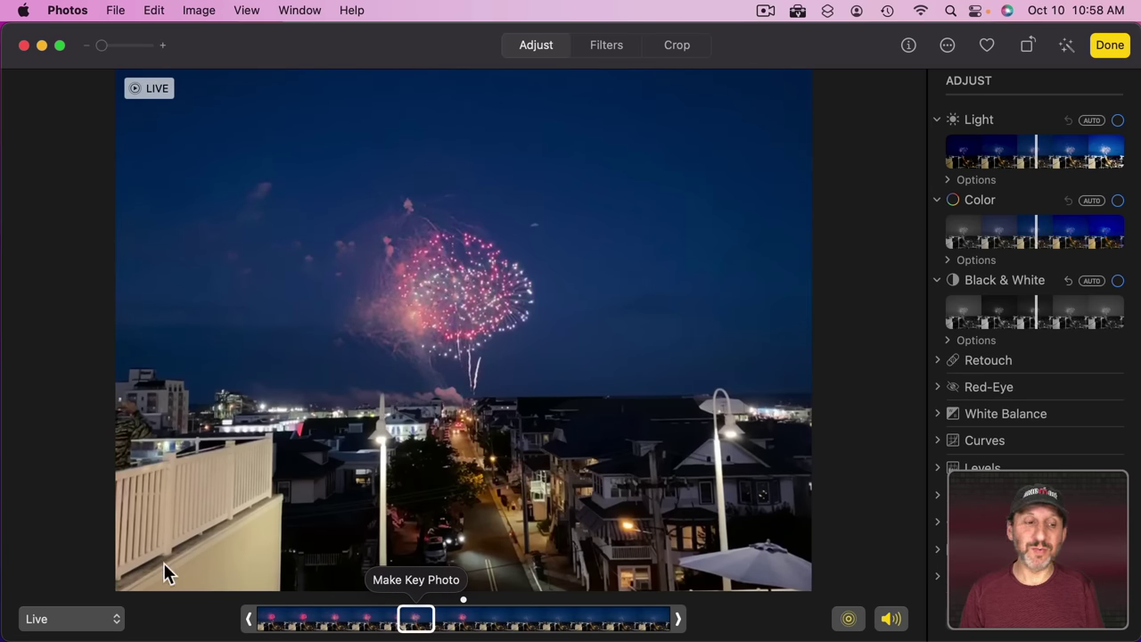
left_click(84, 622)
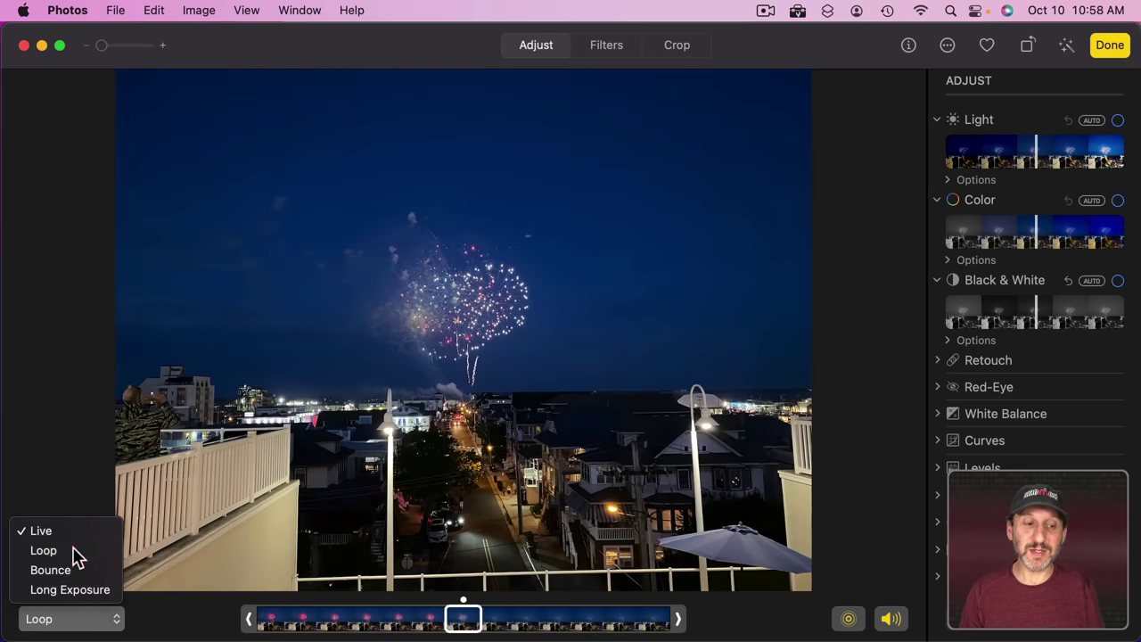
left_click(73, 550)
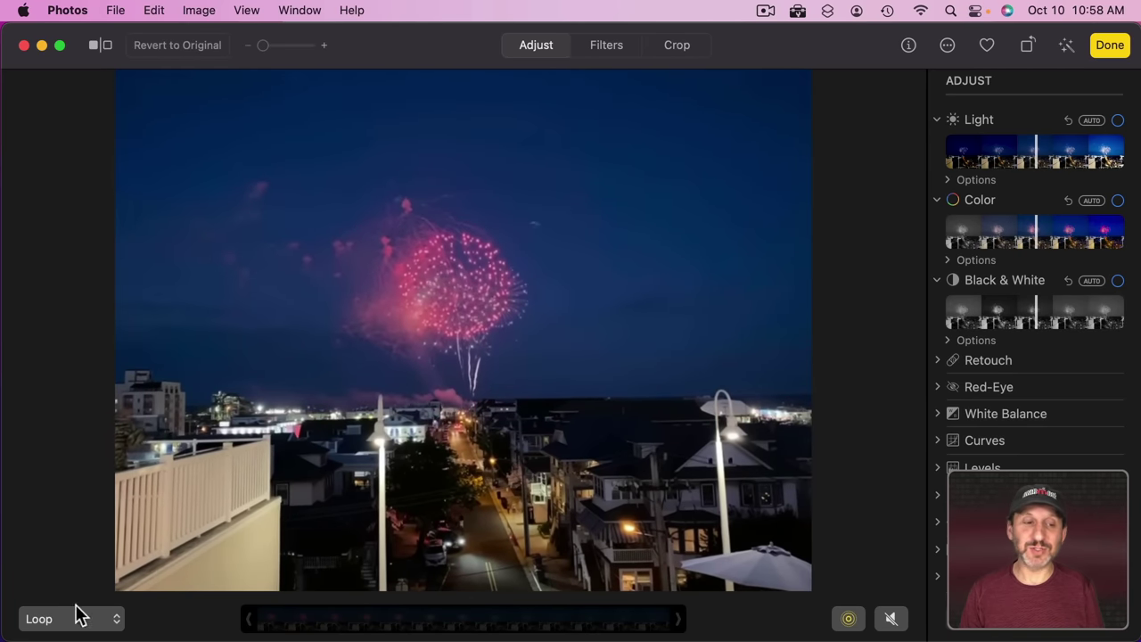
Step: Switch the fireworks Live Photo's effect to Long Exposure
left_click(69, 620)
left_click(71, 589)
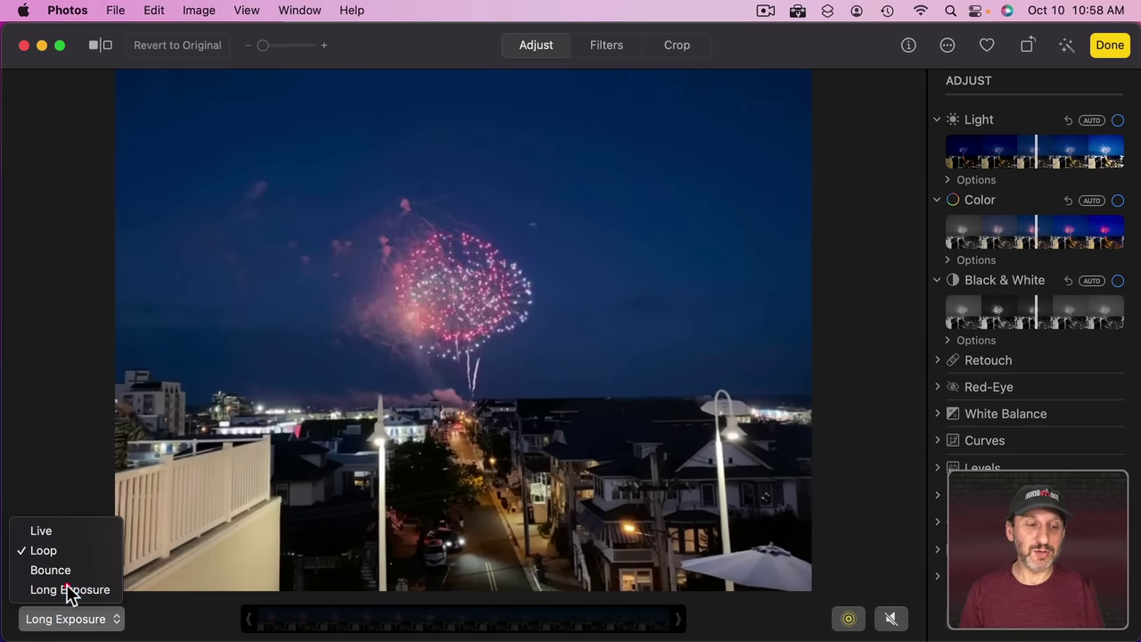
left_click(68, 589)
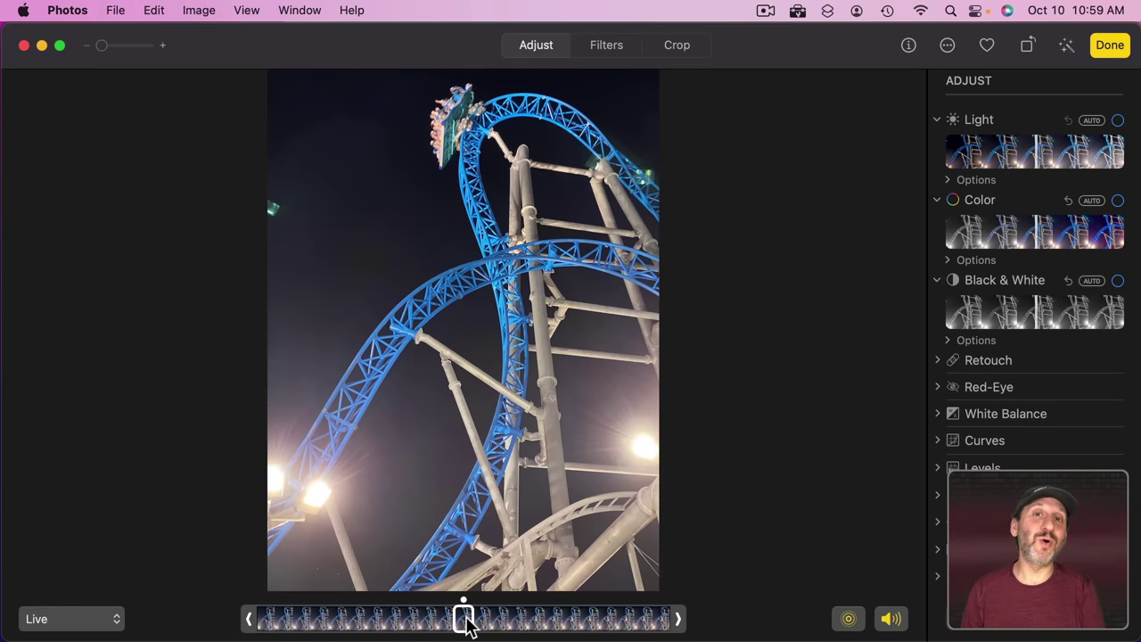
Step: Choose earlier key frames for the roller coaster and lightning Live Photos
left_click_drag(464, 619, 509, 624)
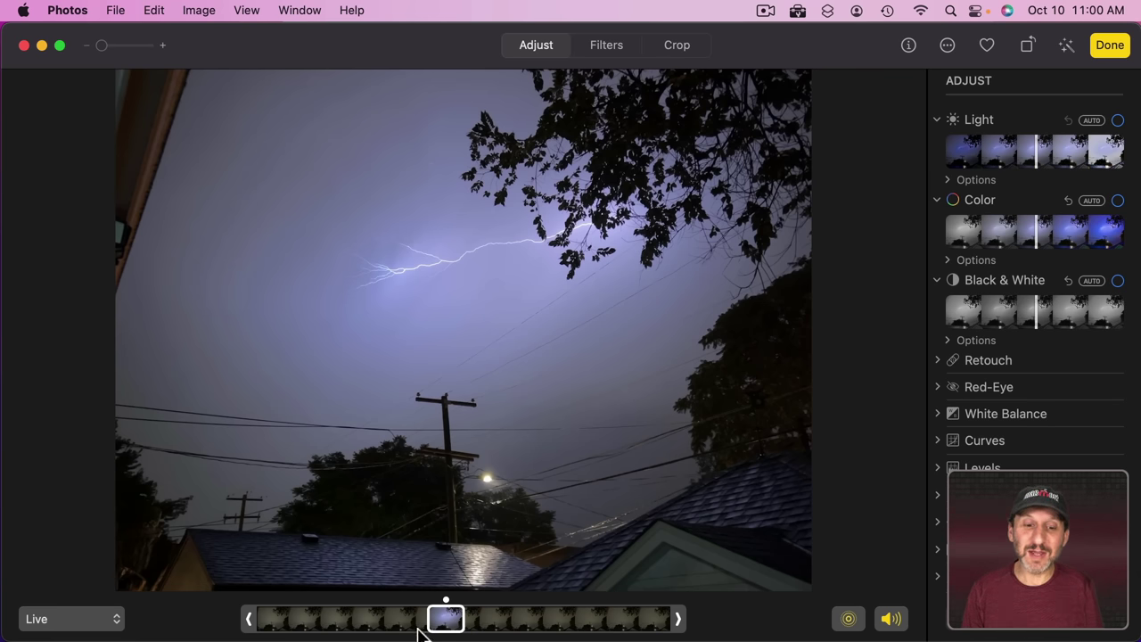
mouse_move(440, 618)
left_mouse_down()
mouse_move(282, 626)
mouse_move(661, 636)
mouse_move(417, 635)
mouse_move(452, 636)
mouse_move(450, 622)
left_mouse_up()
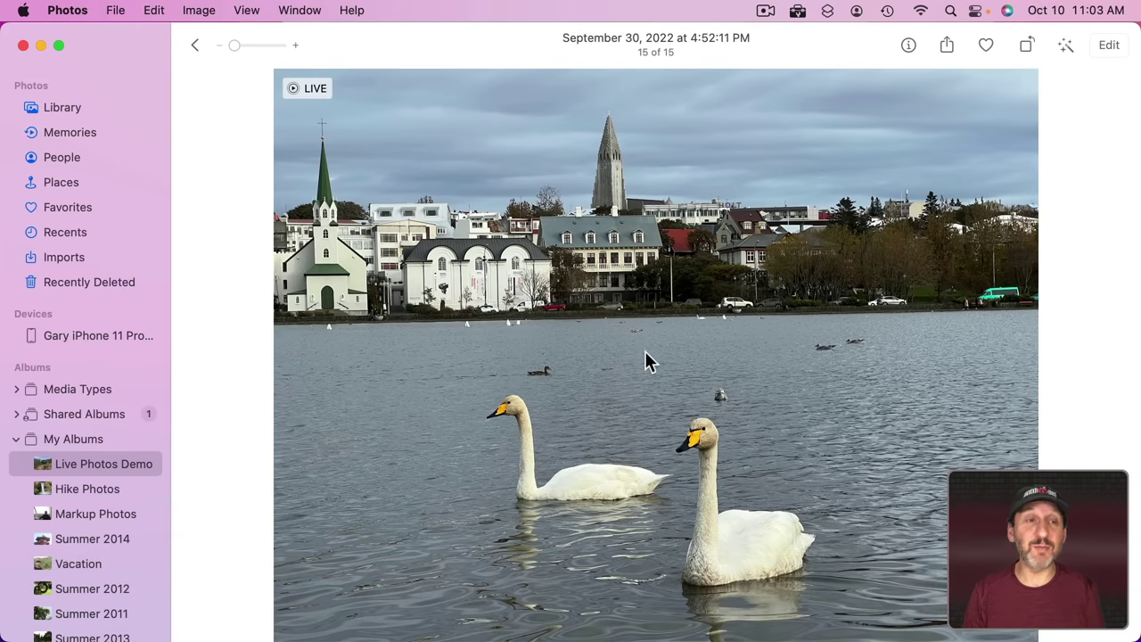
Step: Export the swan photo's unmodified original as IMG_9527.JPG and IMG_9527.mov to the Desktop
left_click(114, 10)
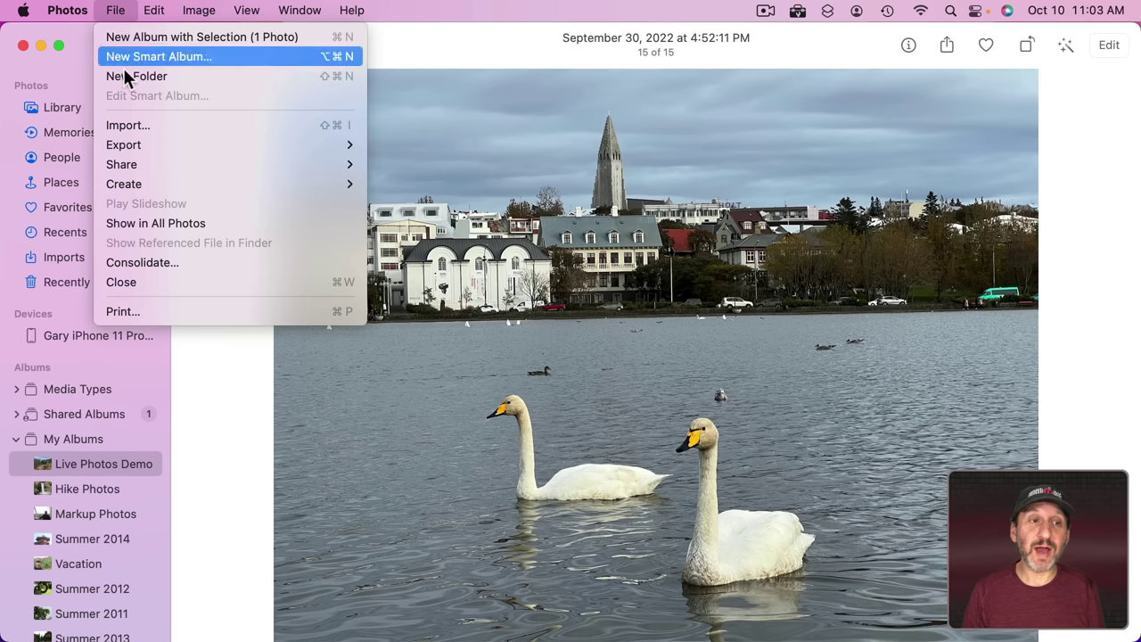
mouse_move(132, 147)
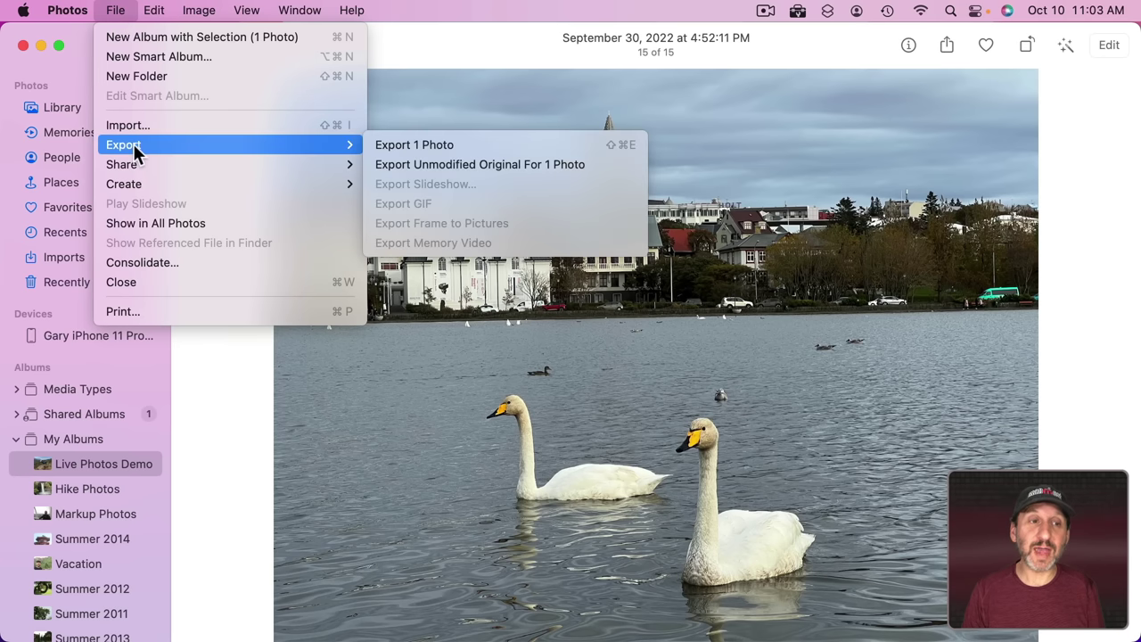
left_click(407, 164)
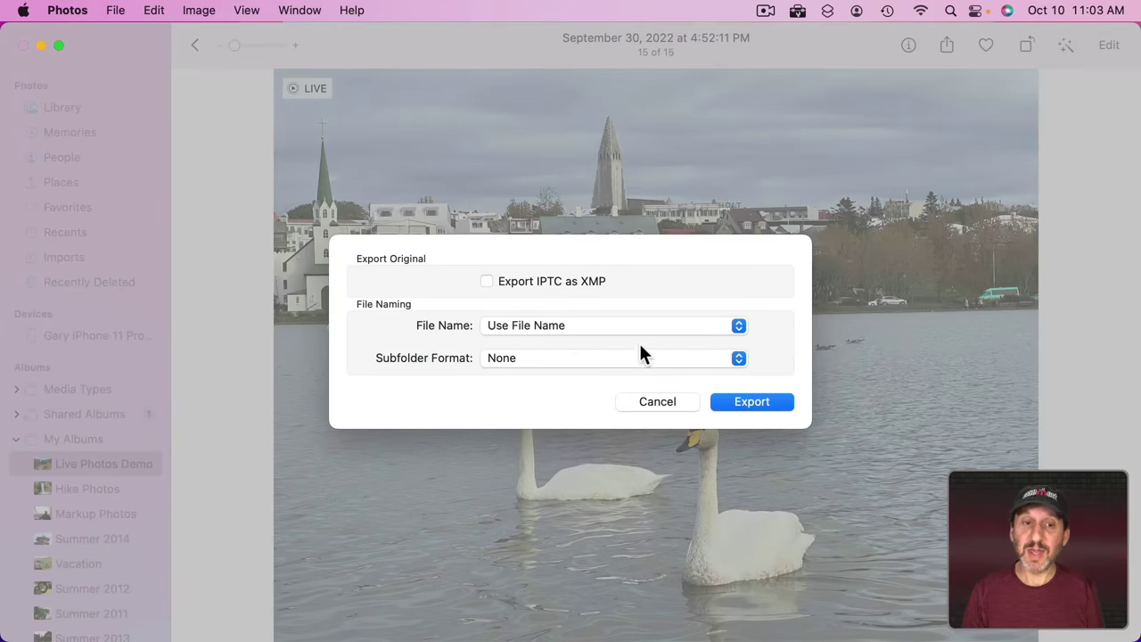
left_click(735, 397)
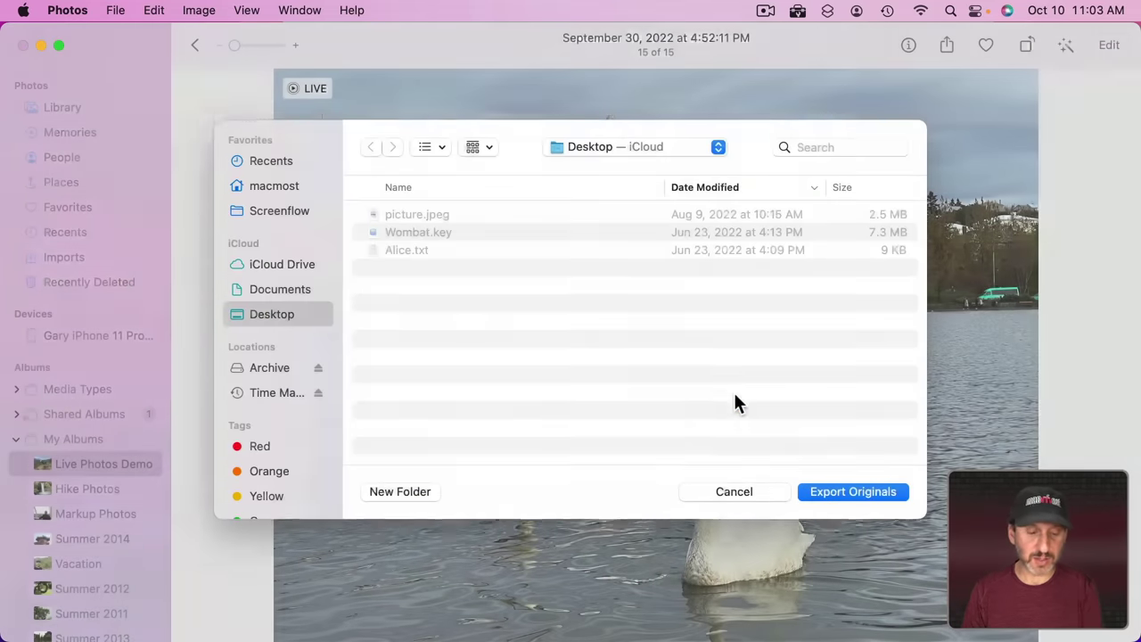
key("super+Return")
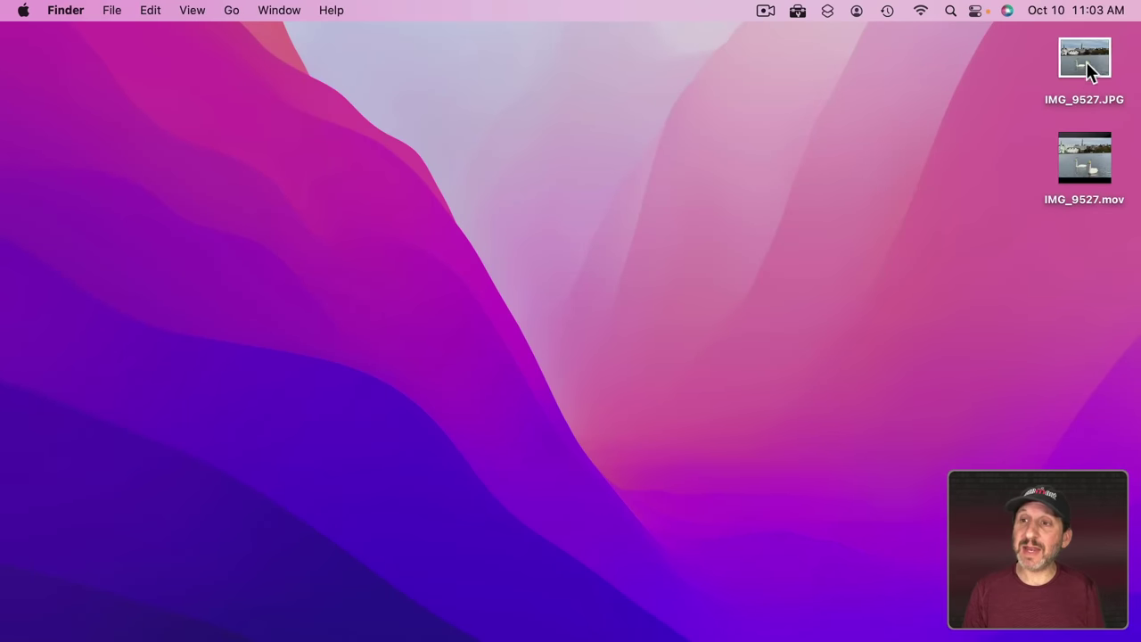
Step: Quick Look the exported IMG_9527.JPG still and IMG_9527.mov video on the Desktop
left_click(1085, 62)
key("space")
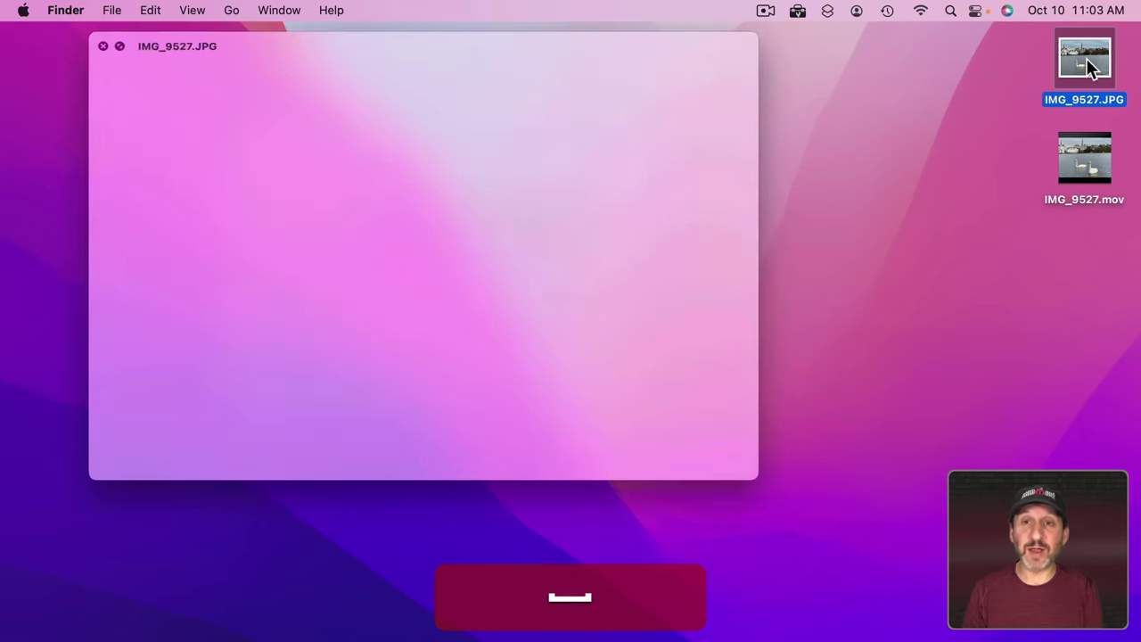
key("space")
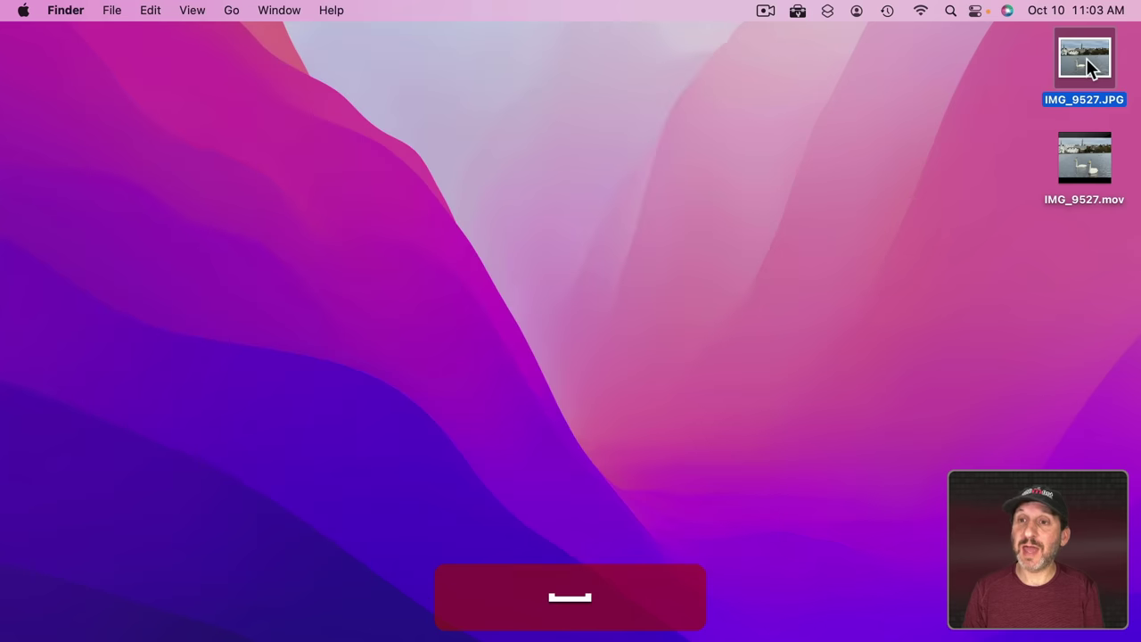
left_click(1087, 152)
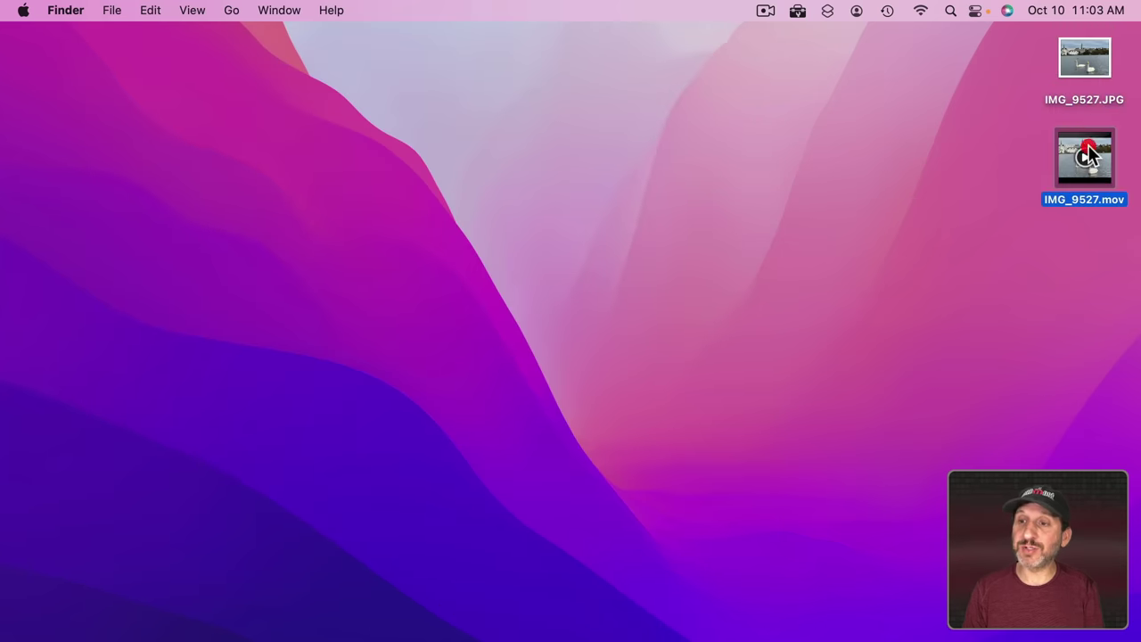
key("space")
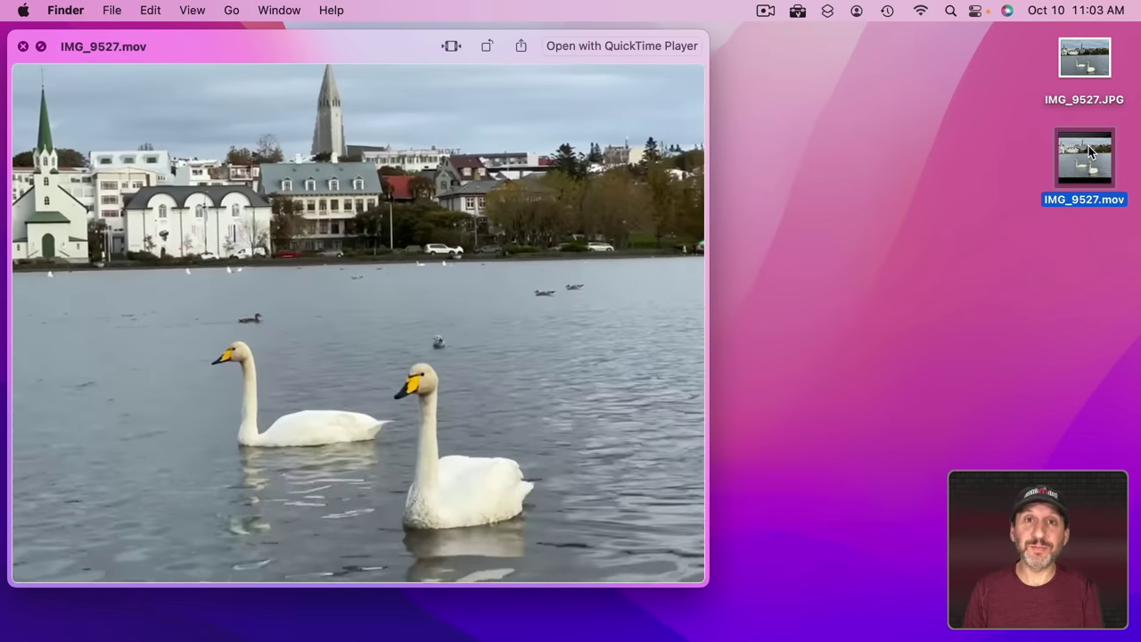
key("space")
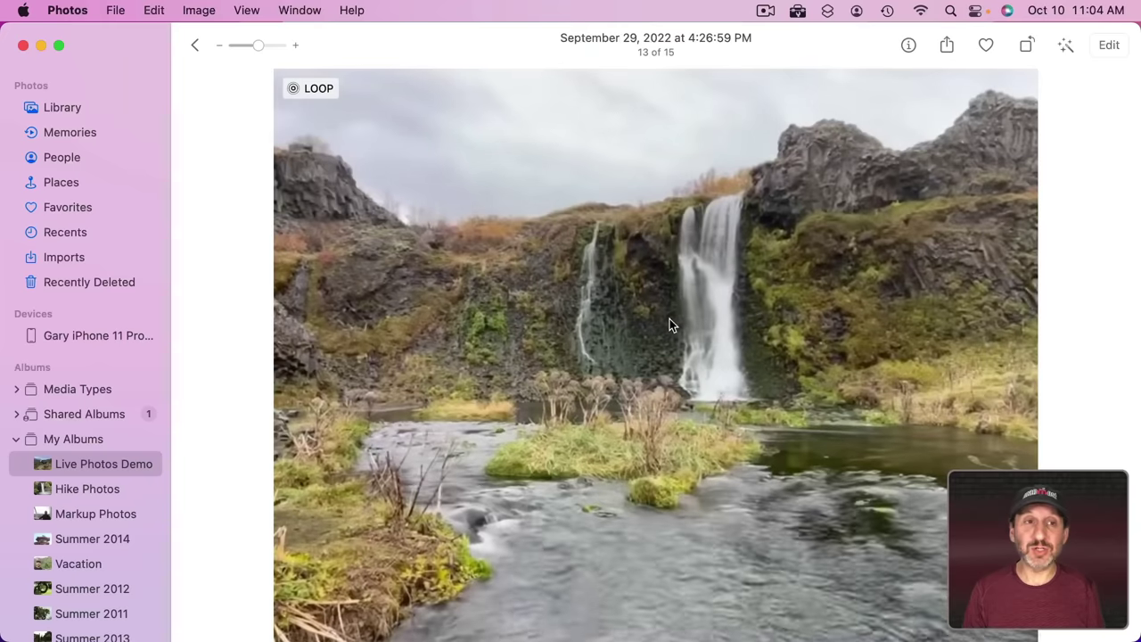
Step: Export the looping waterfall as IMG_9337.gif to the Desktop and preview it
left_click(117, 10)
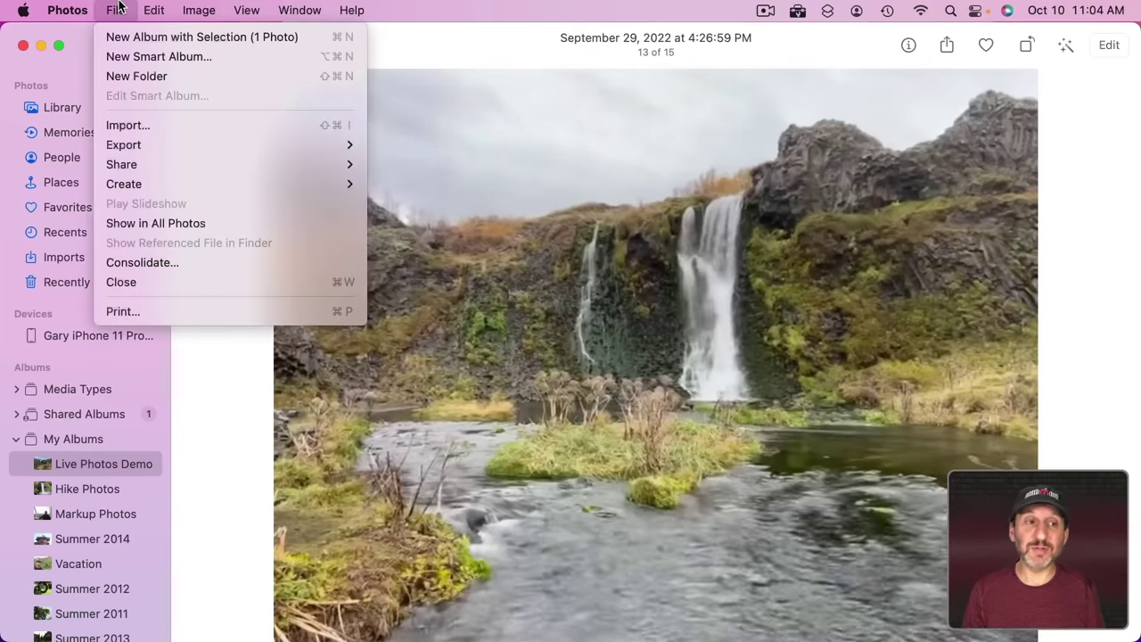
mouse_move(150, 141)
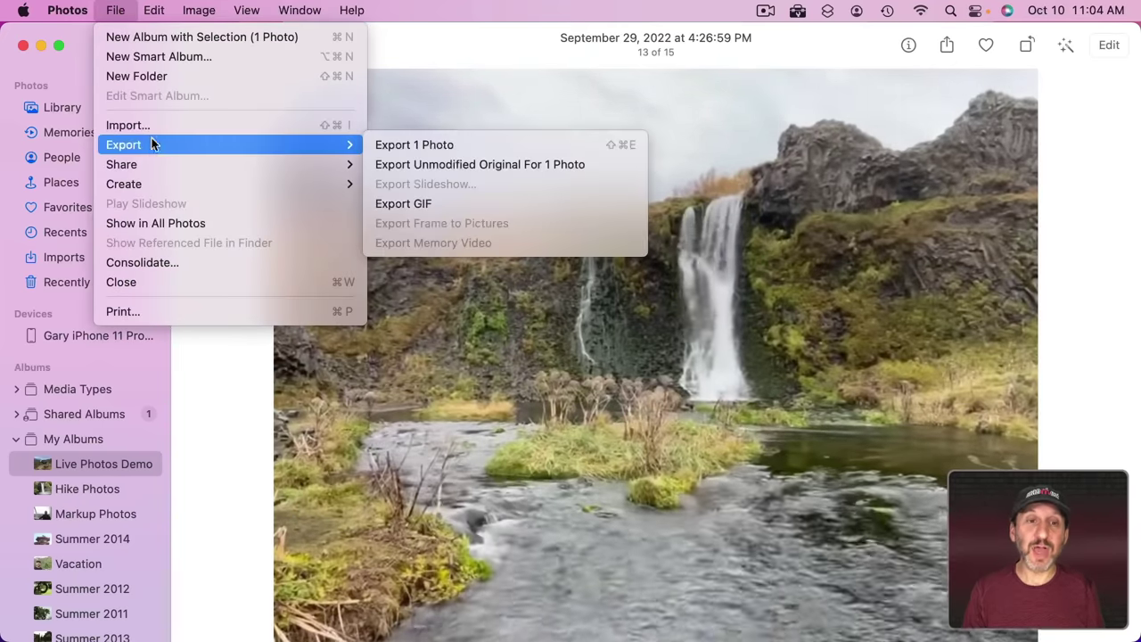
left_click(453, 203)
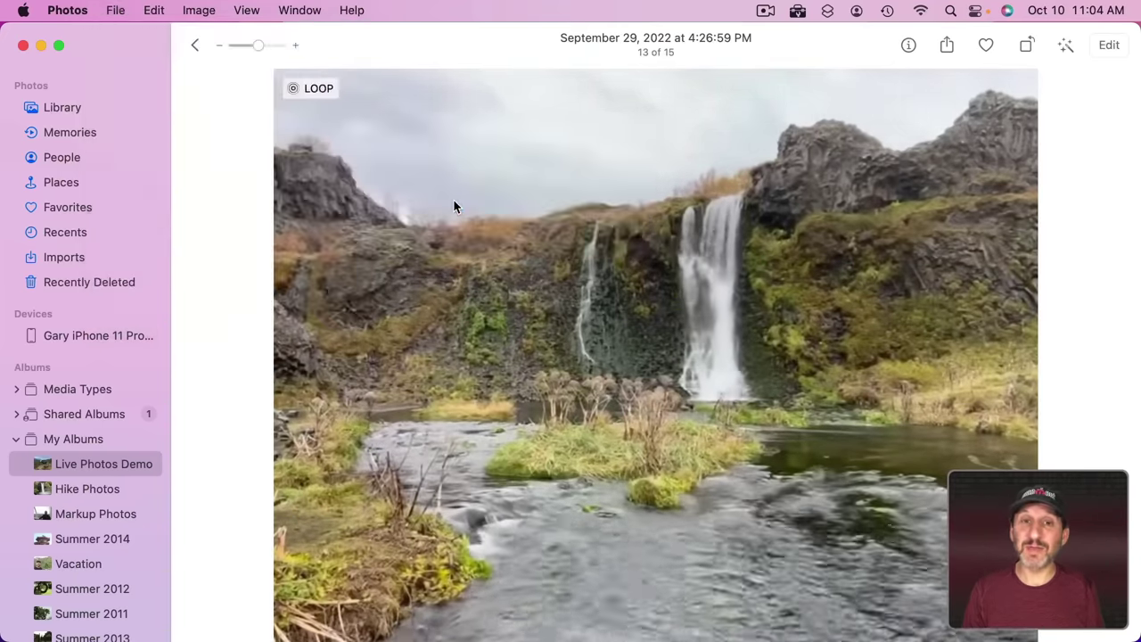
left_click(869, 503)
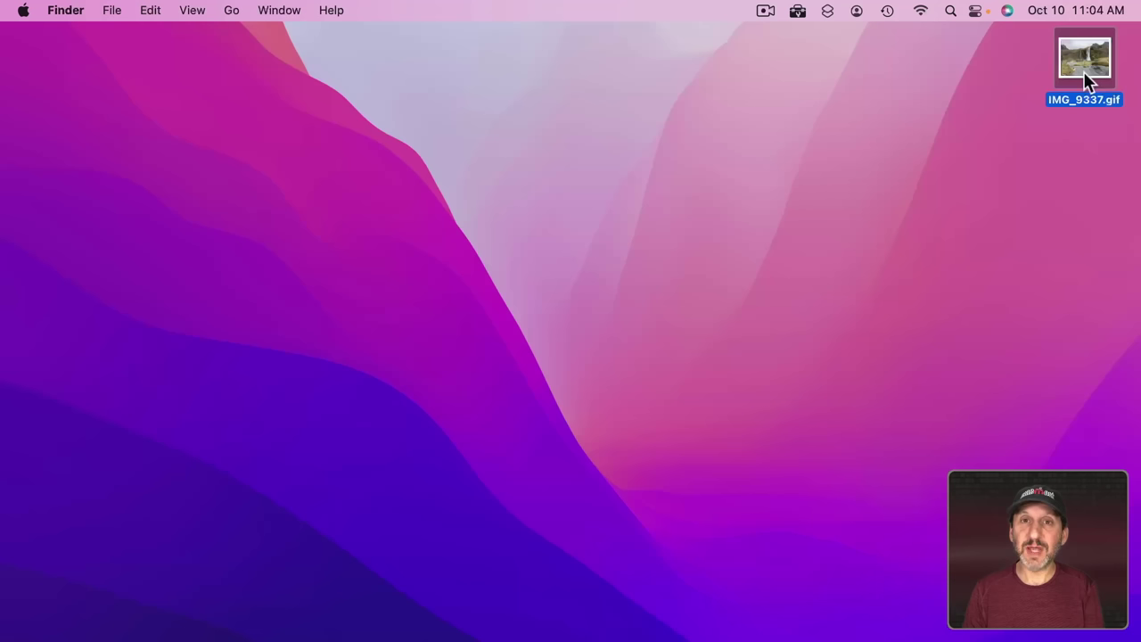
key("space")
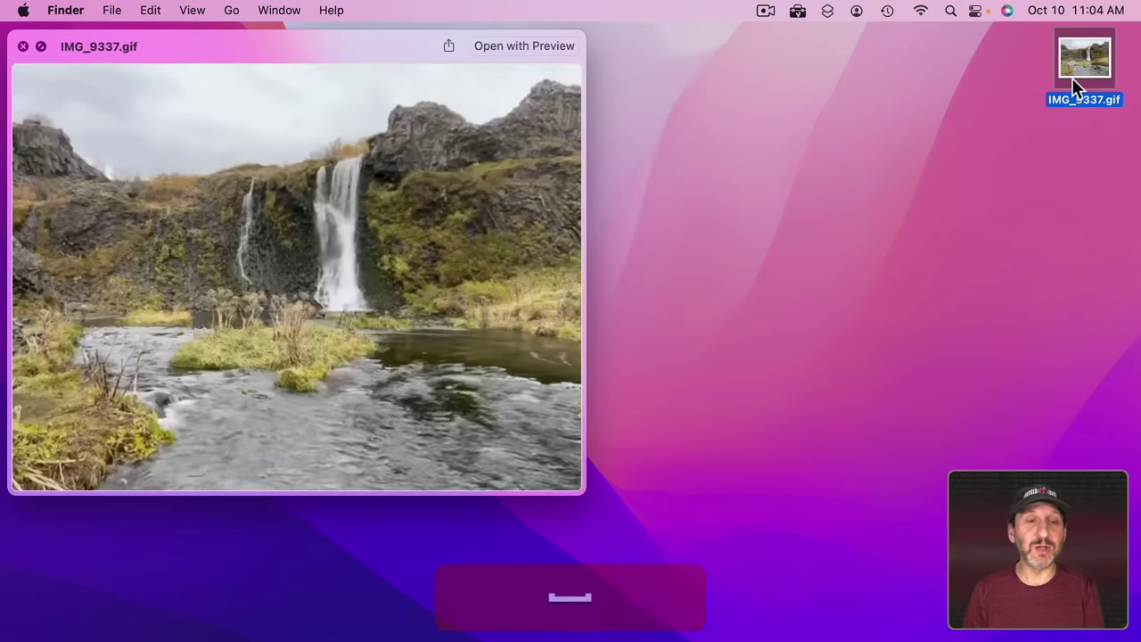